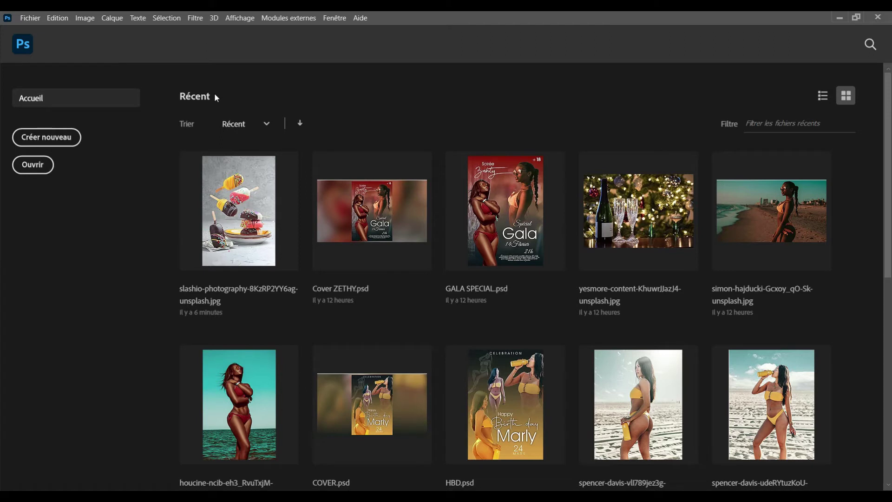
Start a new document from the A4 print preset, 210 x 297 mm at 300 ppi.
left_click(29, 19)
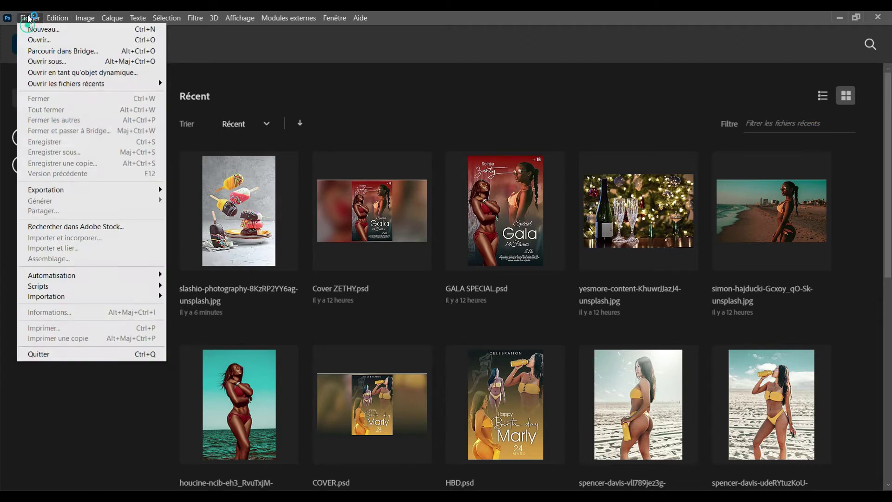
left_click(338, 103)
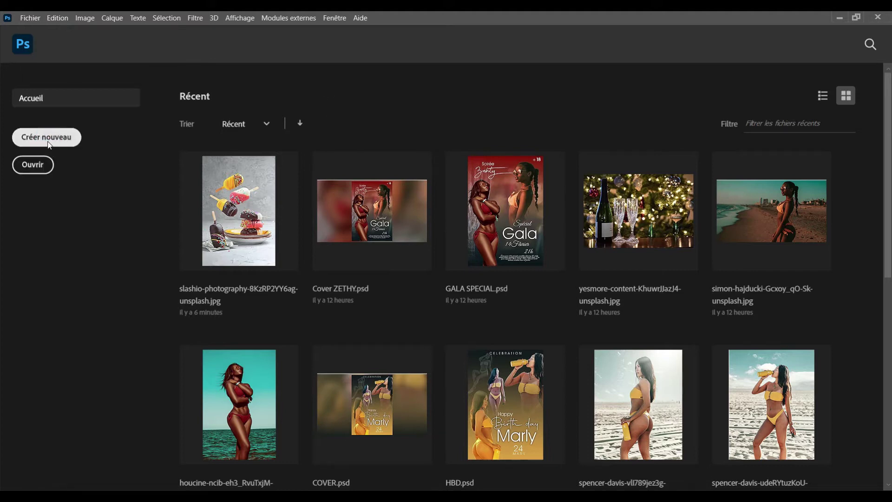
left_click(48, 137)
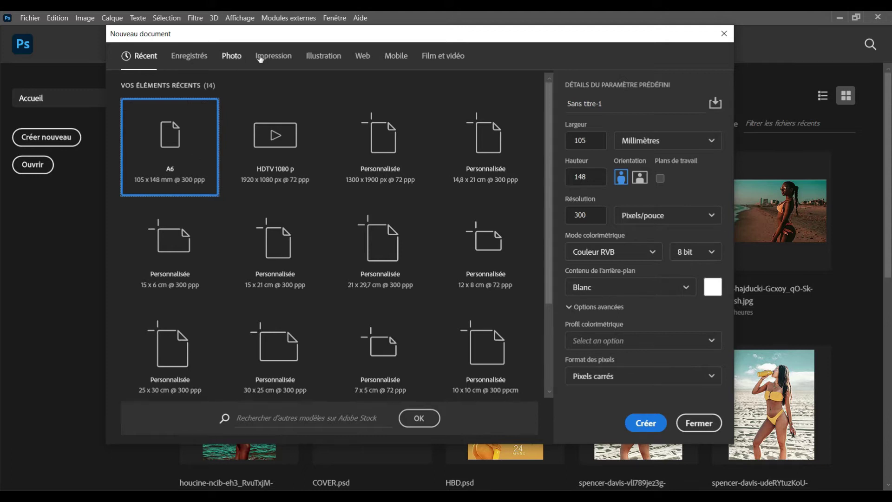
left_click(276, 57)
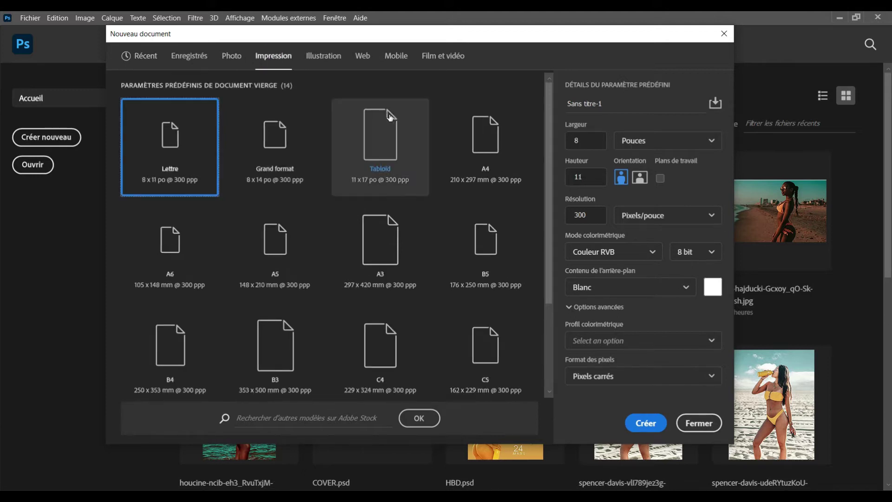
left_click(490, 140)
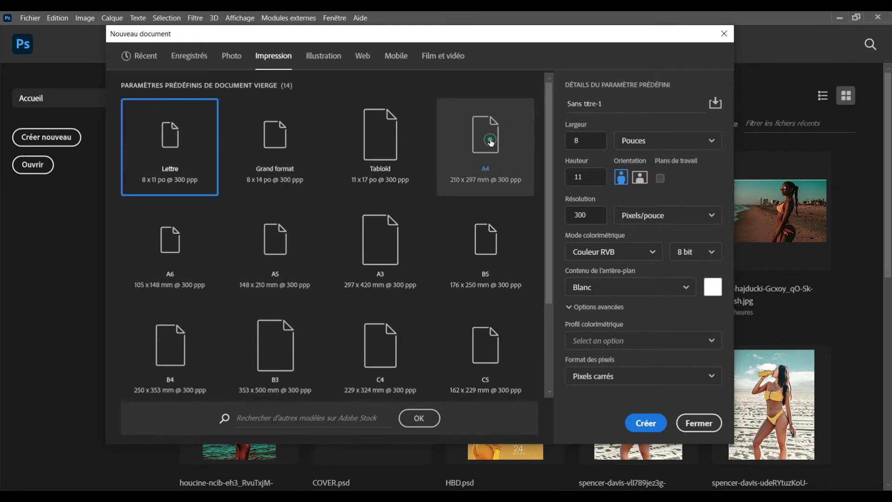
Name the new document L'OUTIL RECADRAGE IMAGE and create it.
left_click(609, 107)
key("ctrl+a")
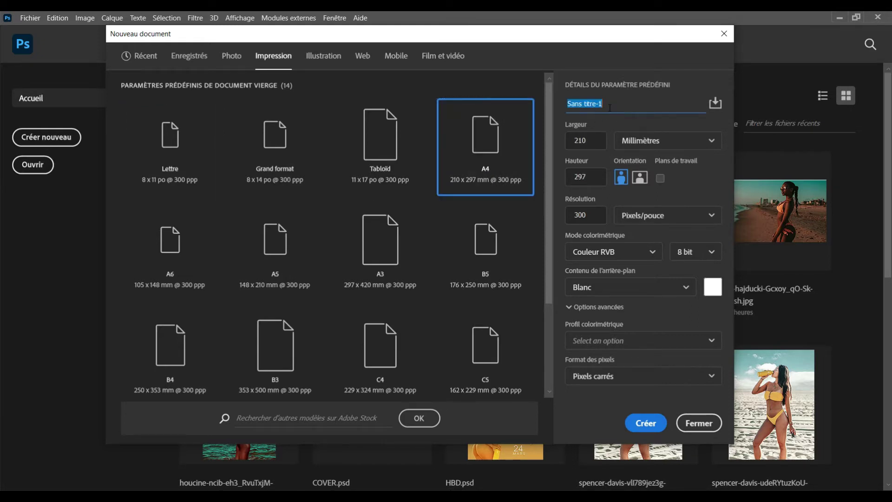
type("L'OUTIL RECAG")
type("RA")
key("BackSpace")
key("BackSpace")
key("BackSpace")
type("DRAGE I")
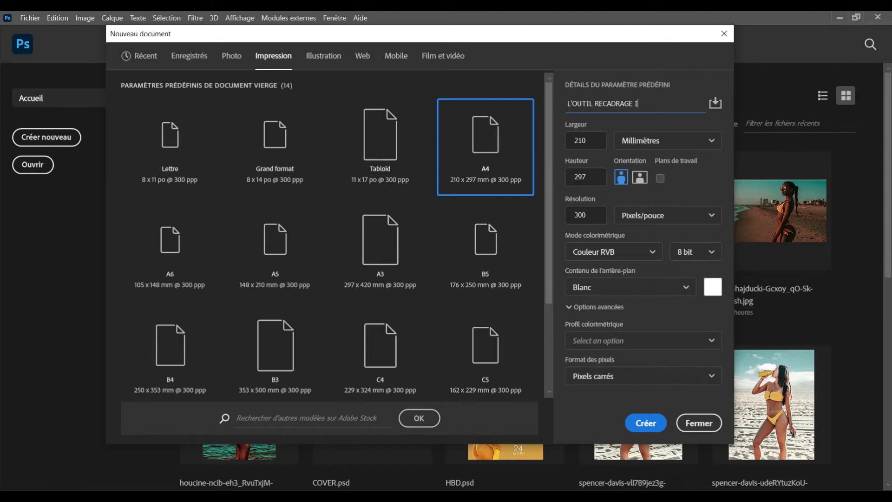
type("MAGE")
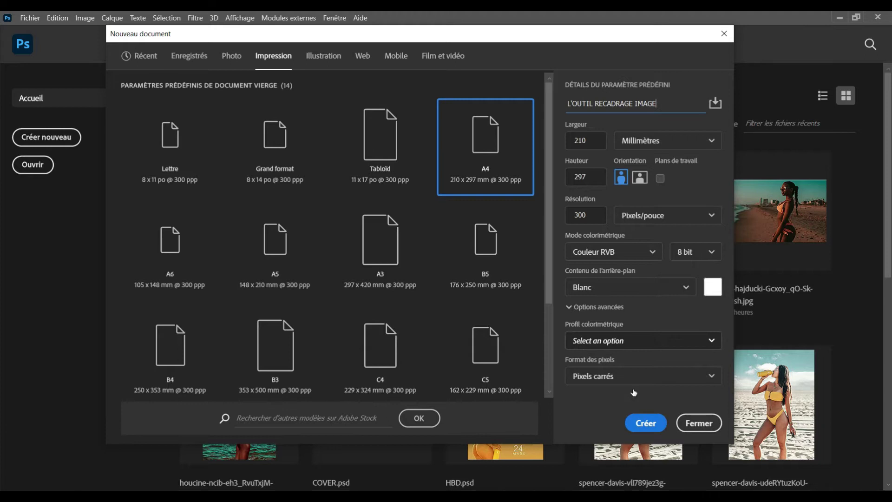
left_click(639, 425)
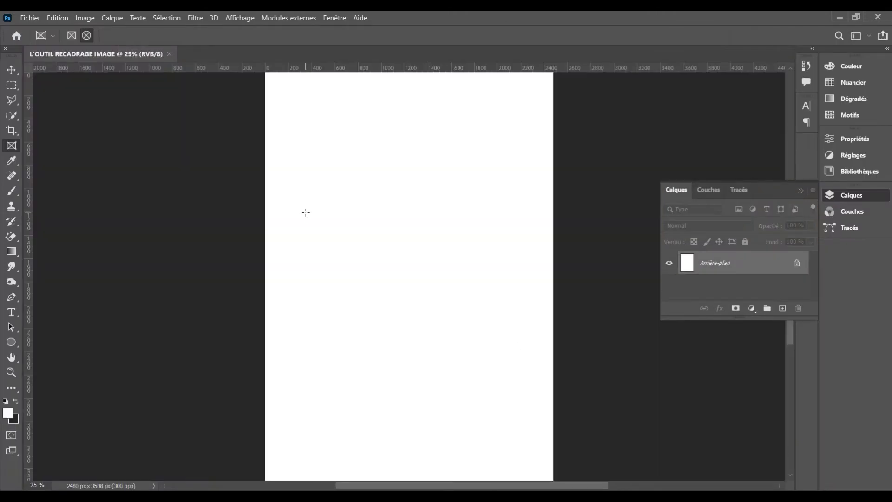
Draw a circular image frame about 1100 px wide in the upper-left part of the page with the Frame tool.
left_click(12, 70)
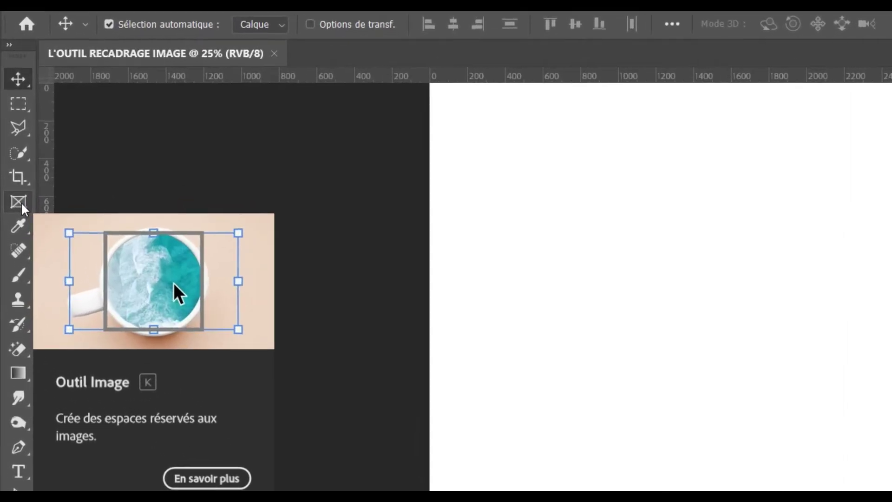
left_click(21, 200)
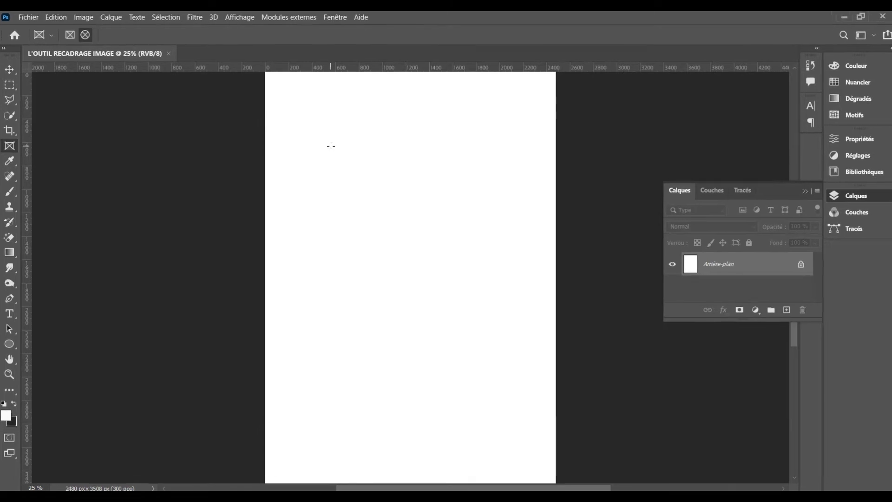
left_click_drag(279, 149, 436, 292)
left_click_drag(472, 328, 523, 366)
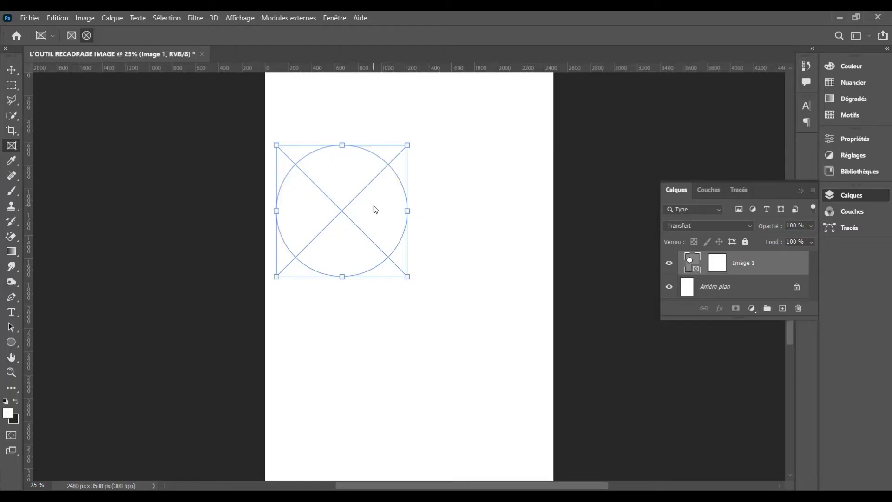
Open the photo juno-jo-WQk03hZS_Hk-unsplash from the IMAGES folder.
left_click(11, 70)
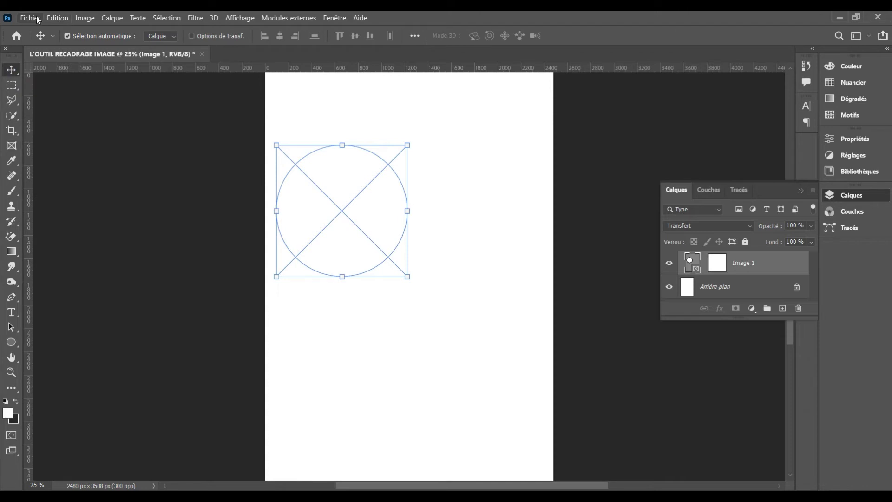
left_click(34, 16)
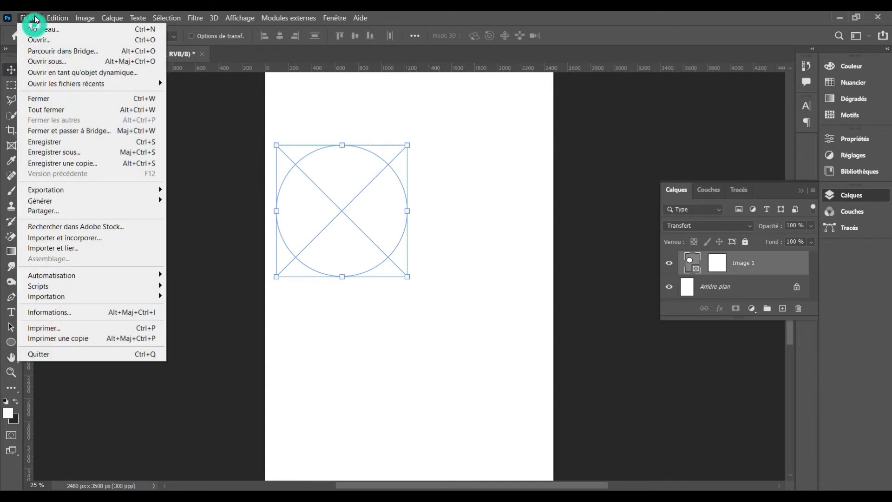
left_click(39, 40)
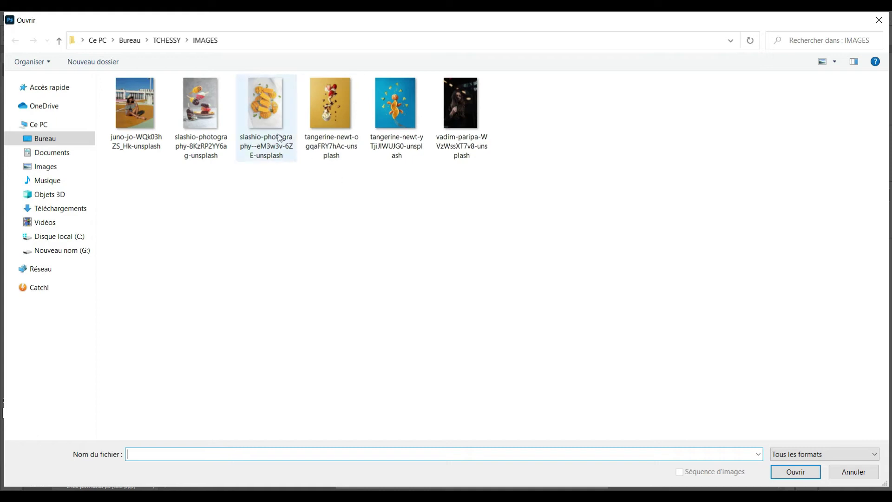
left_click(203, 100)
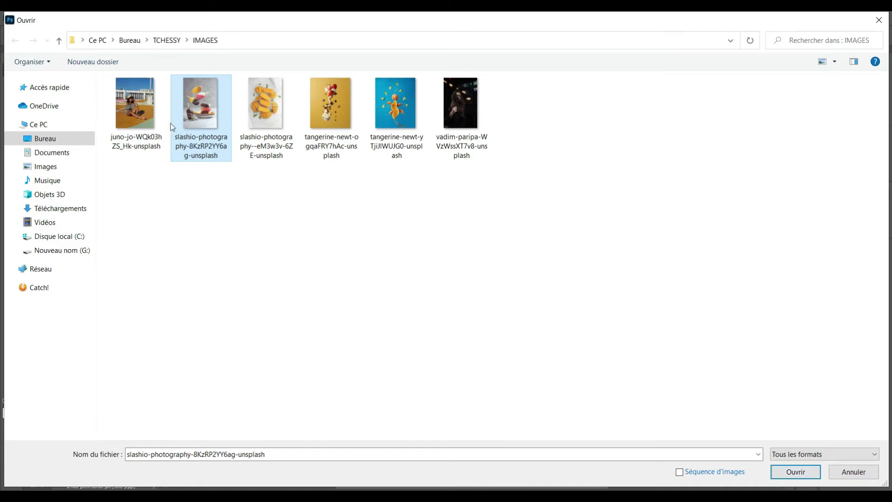
left_click(134, 99)
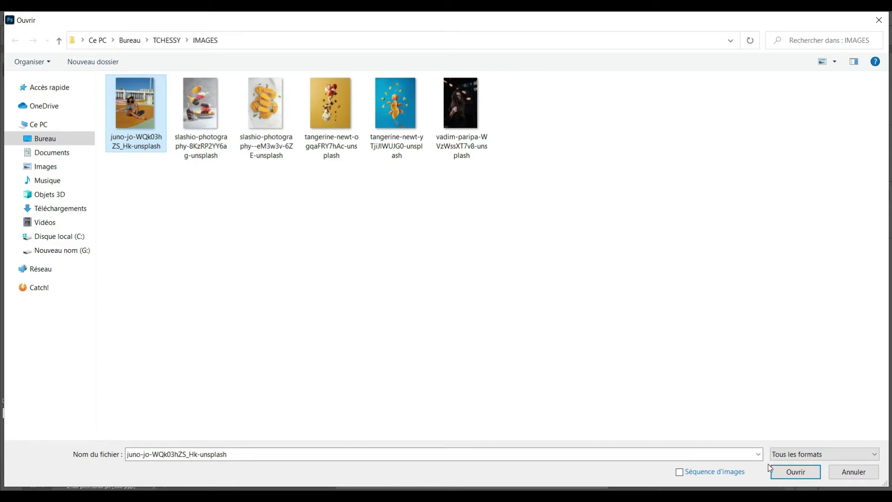
left_click(788, 477)
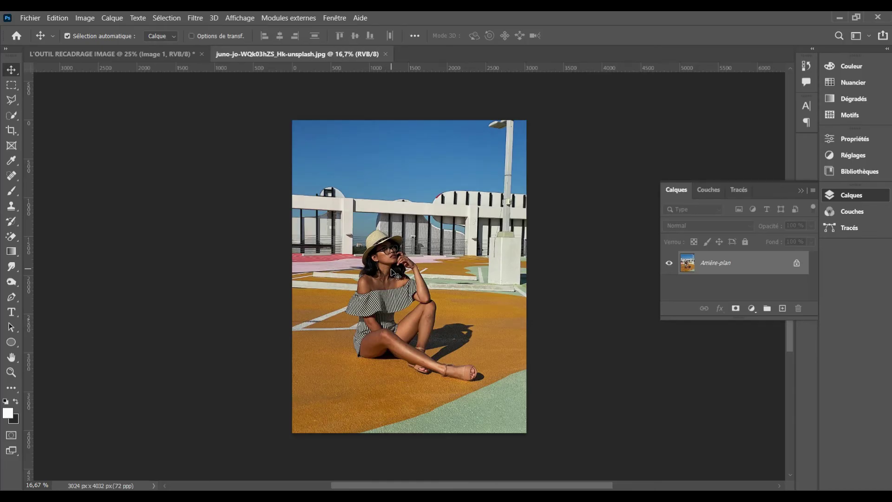
Copy the photo into the L'OUTIL RECADRAGE IMAGE document and align its right edge with the page's right edge.
left_click_drag(394, 274, 344, 239)
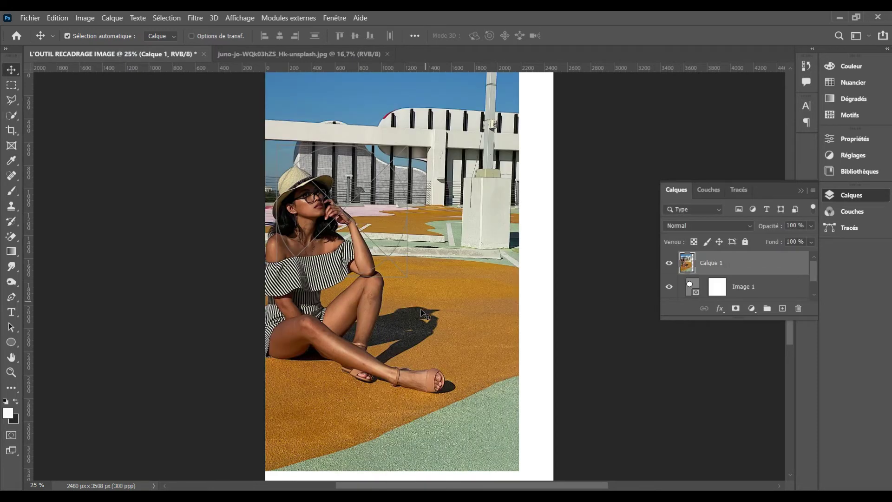
left_click_drag(421, 315, 451, 308)
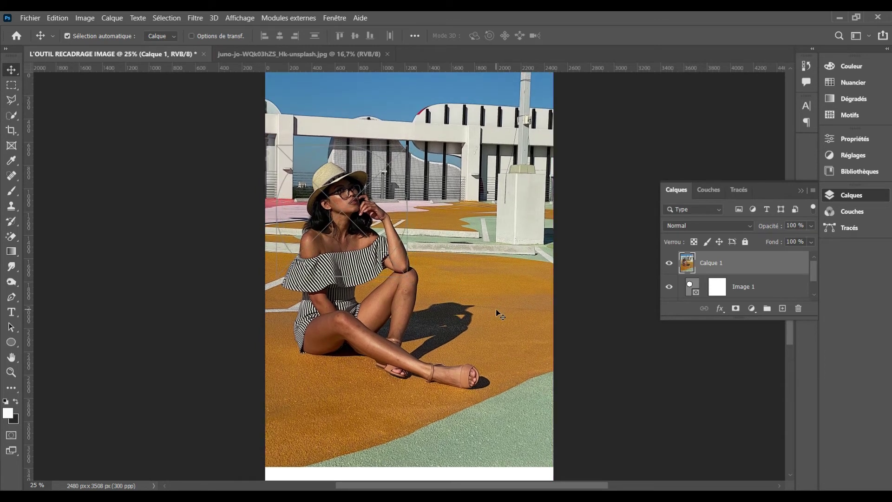
Scale the photo layer down proportionally to about 92% with Free Transform, keeping the woman over the circular frame.
key("ctrl+t")
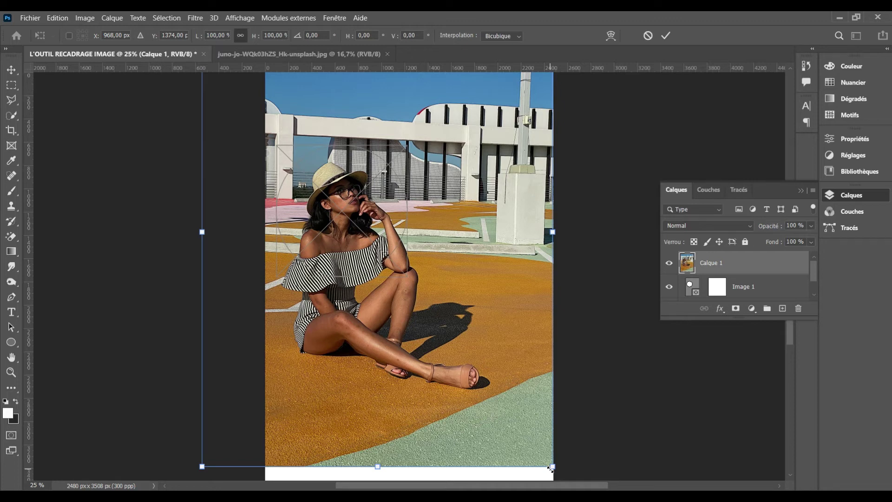
key("Return")
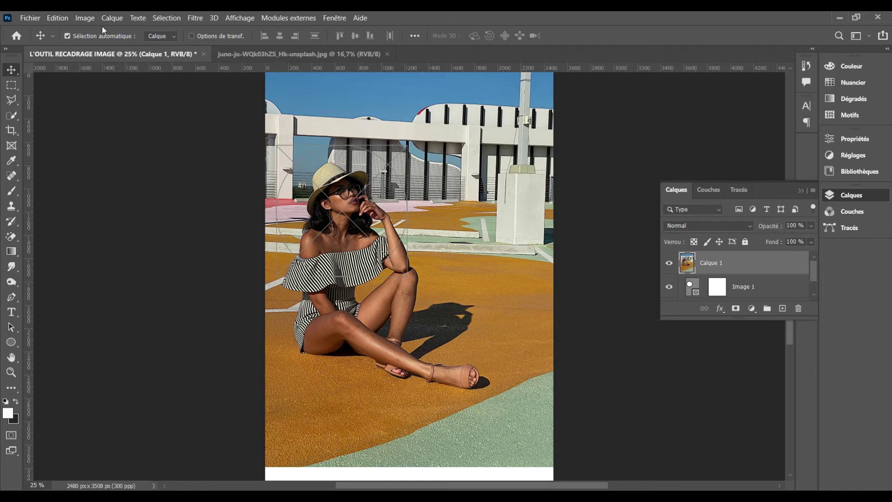
left_click(60, 18)
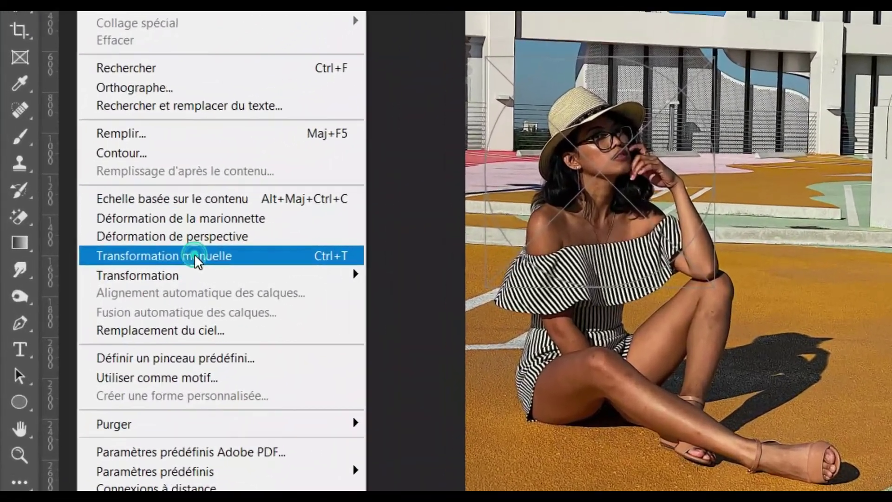
left_click(131, 259)
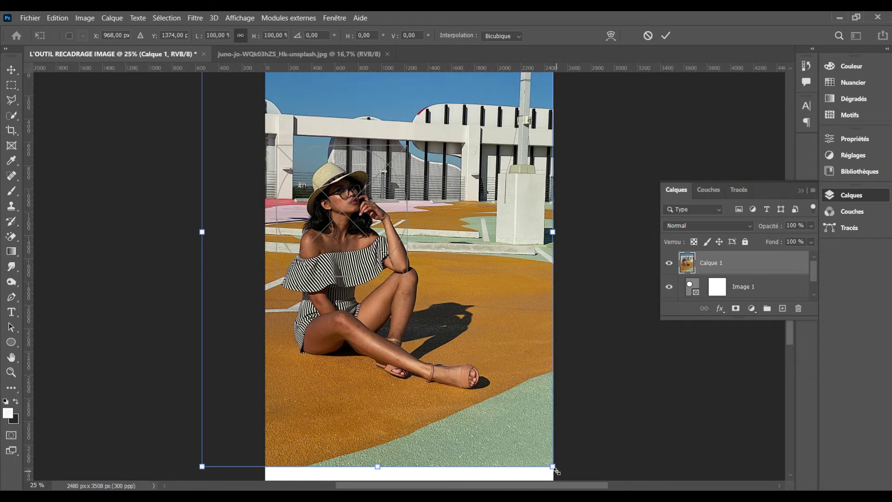
left_click_drag(555, 468, 550, 448)
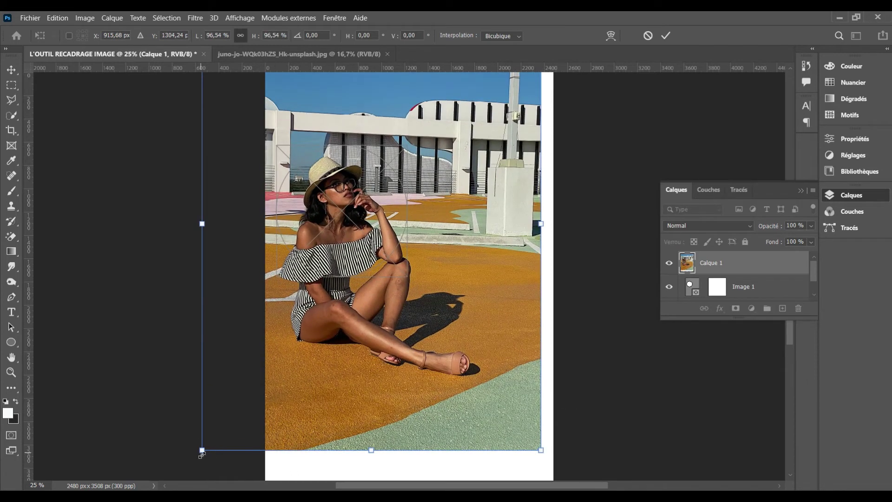
mouse_move(202, 451)
left_mouse_down()
mouse_move(259, 371)
mouse_move(211, 439)
left_mouse_up()
mouse_move(211, 217)
left_mouse_down()
mouse_move(282, 212)
mouse_move(217, 217)
left_mouse_up()
mouse_move(435, 238)
left_mouse_down()
mouse_move(415, 236)
mouse_move(428, 236)
left_mouse_up()
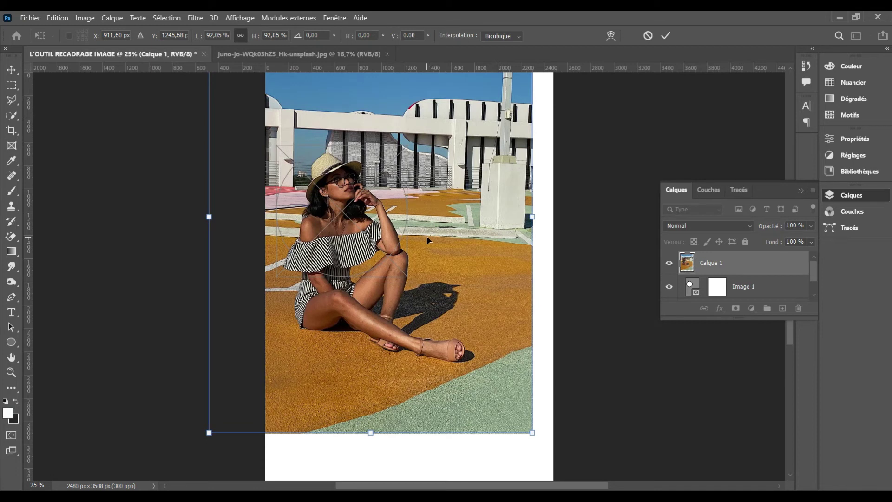
left_click(665, 36)
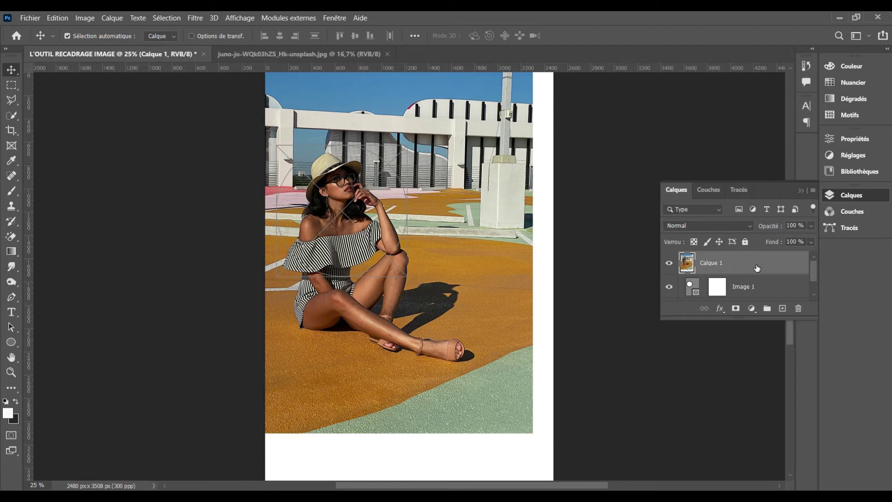
Place the photo layer inside the circular frame and nudge it right and slightly down to centre the woman in the circle.
left_click_drag(753, 263, 698, 292)
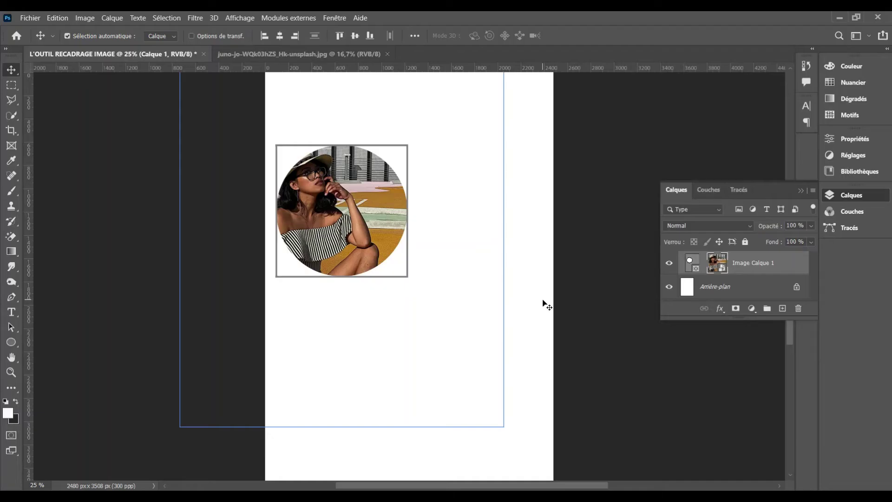
key("shift+Right")
key("shift+Right")
key("shift+Right")
key("shift+Right")
key("shift+Right")
key("shift+Right")
key("shift+Right")
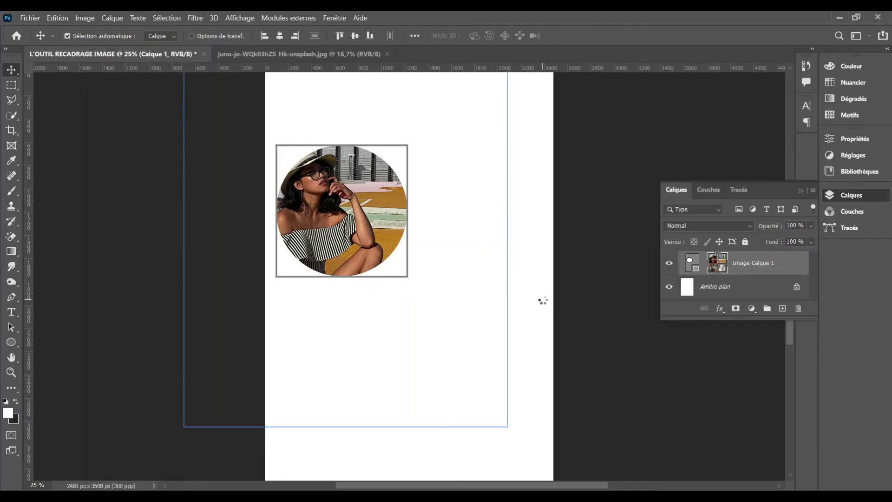
key("shift+Right")
key("shift+Right")
key("shift+Right")
key("shift+Right")
key("shift+Right")
key("shift+Right")
key("shift+Right")
key("shift+Right")
key("shift+Right")
key("shift+Right")
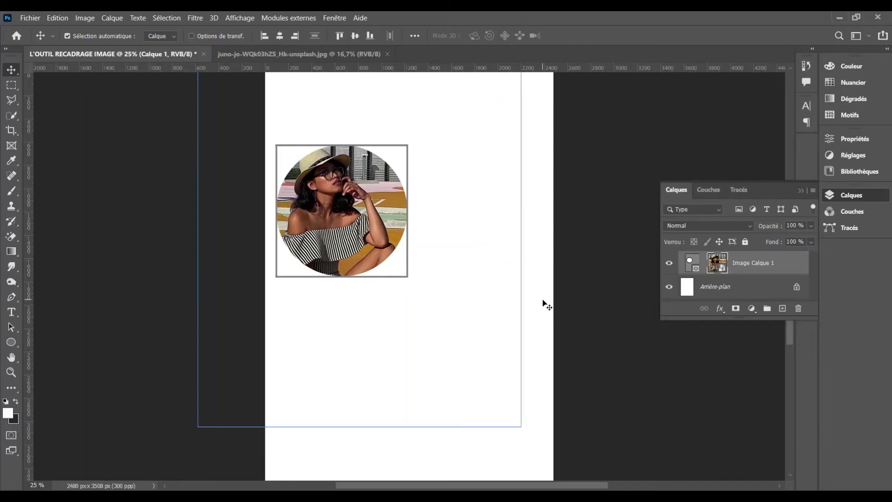
key("shift+Right")
key("shift+Right")
key("shift+Right")
key("shift+Right")
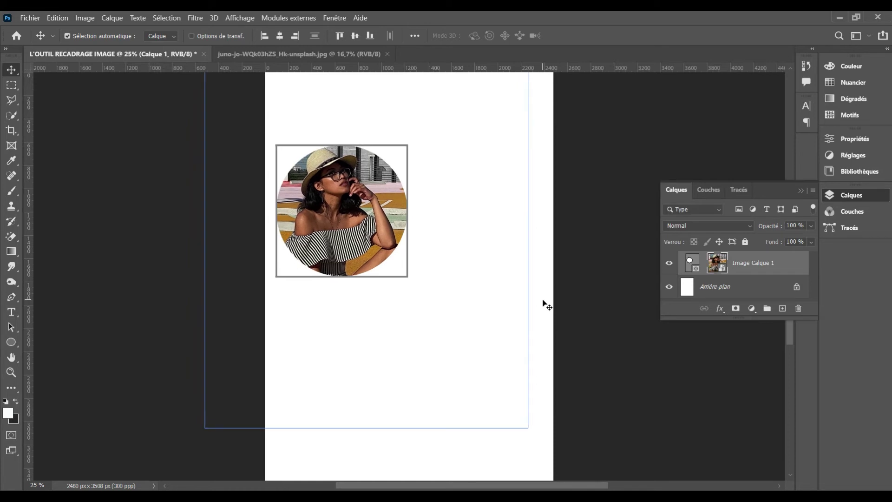
key("shift+Right")
key("shift+Right")
key("shift+Down")
key("shift+Down")
key("shift+Down")
key("shift+Right")
key("shift+Right")
key("shift+Down")
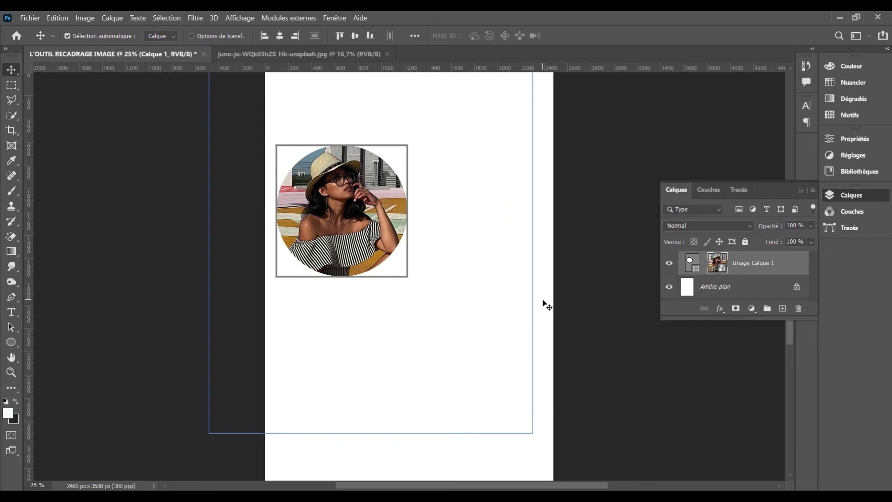
key("shift+Down")
key("shift+Down")
key("shift+Down")
key("shift+Right")
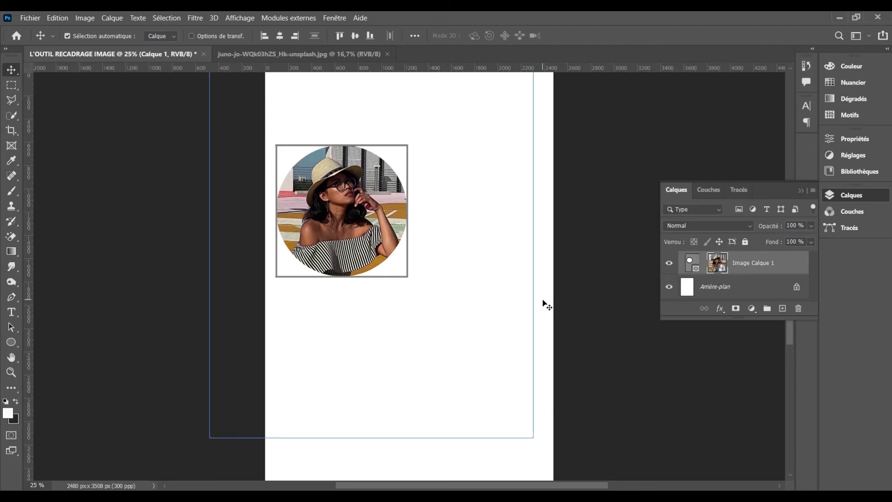
key("shift+Up")
key("shift+Right")
key("shift+Up")
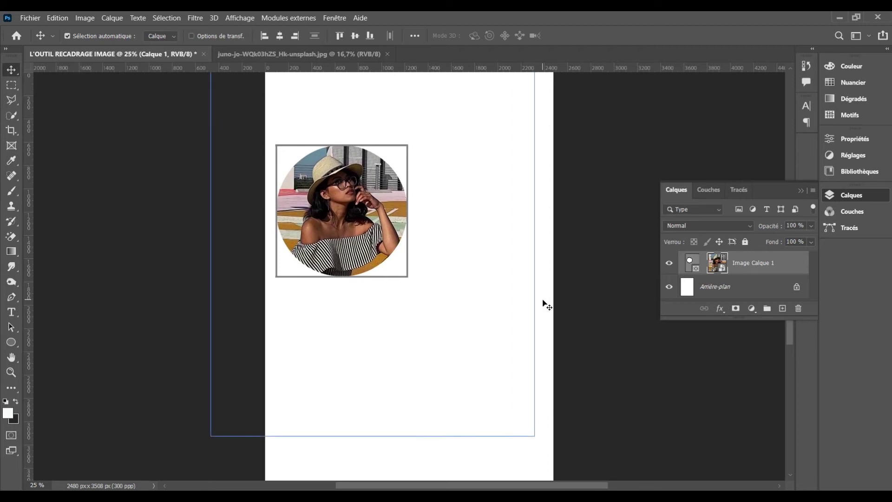
key("shift+Up")
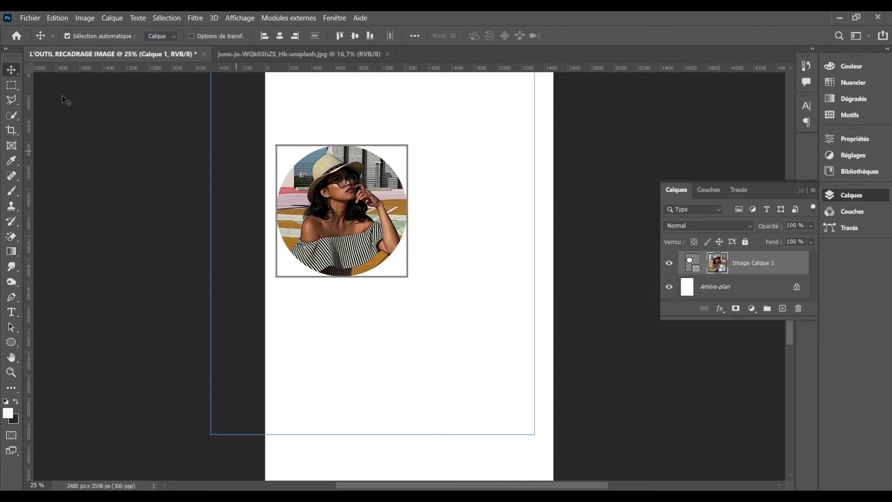
Deselect the circular photo frame and draw a rectangular frame of about 1680 × 1240 px across the page's left edge, overlapping the circle's lower part.
left_click(15, 144)
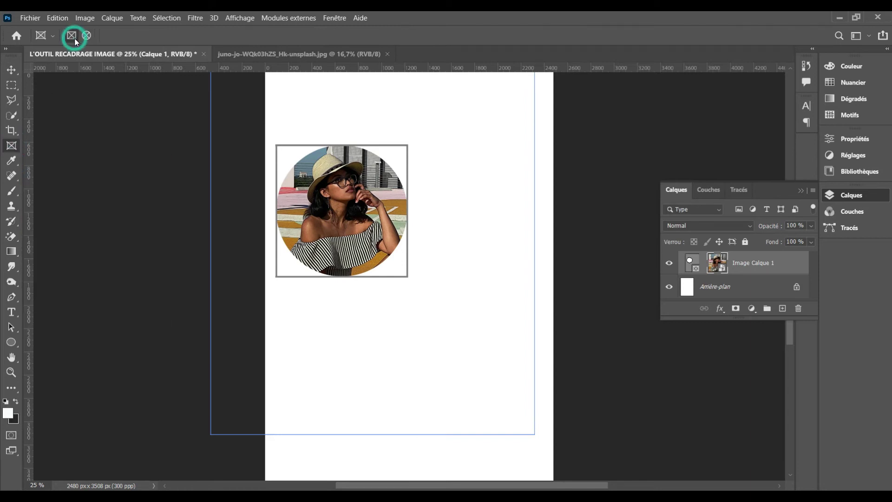
left_click(11, 69)
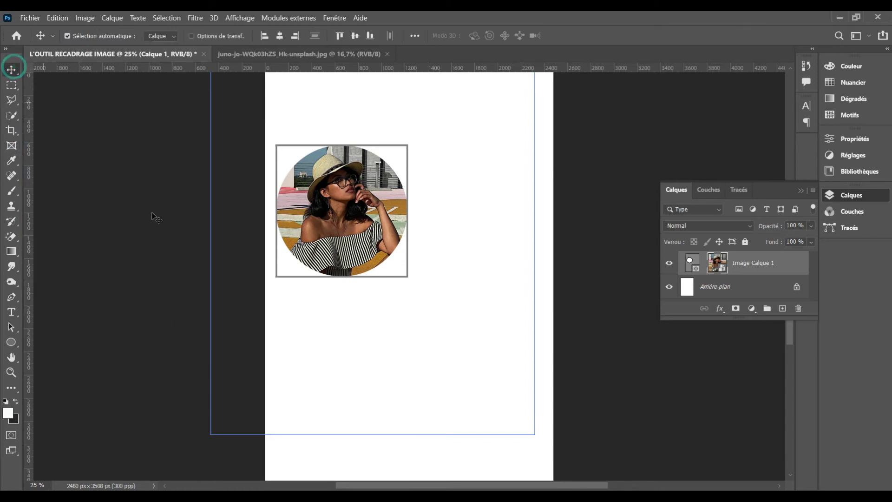
left_click(154, 217)
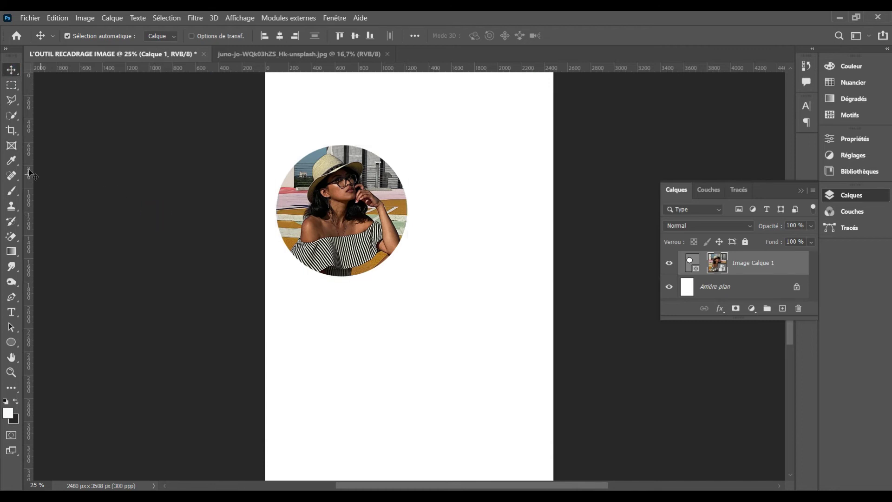
left_click(13, 147)
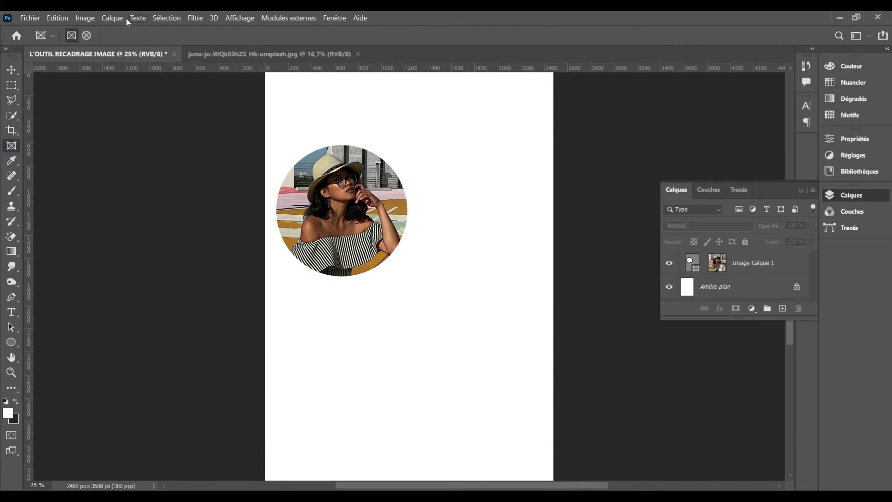
left_click(86, 35)
left_click(71, 35)
left_click_drag(324, 318, 423, 390)
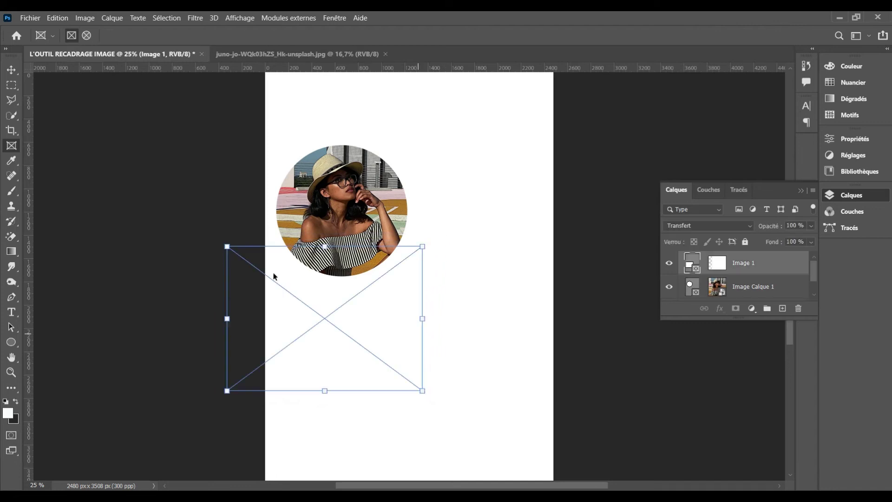
Move the rectangular frame fully onto the page, below the circular photo and centred across the page width.
left_click(11, 70)
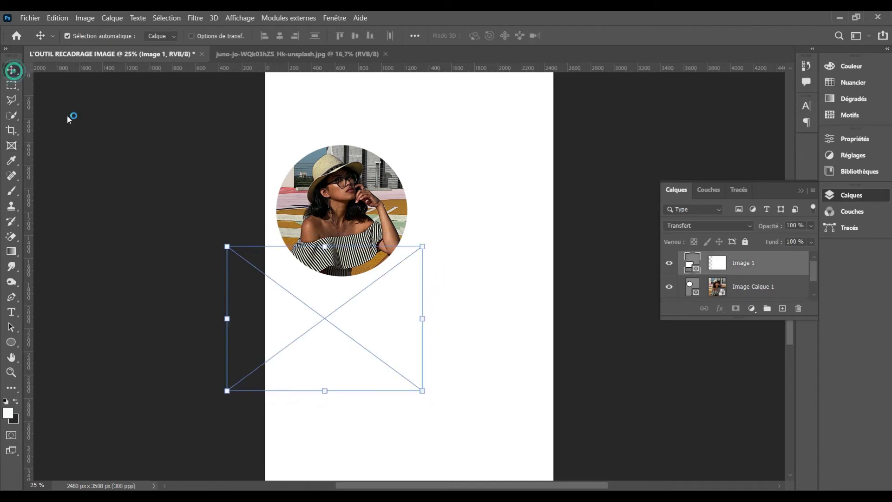
left_click_drag(327, 320, 414, 371)
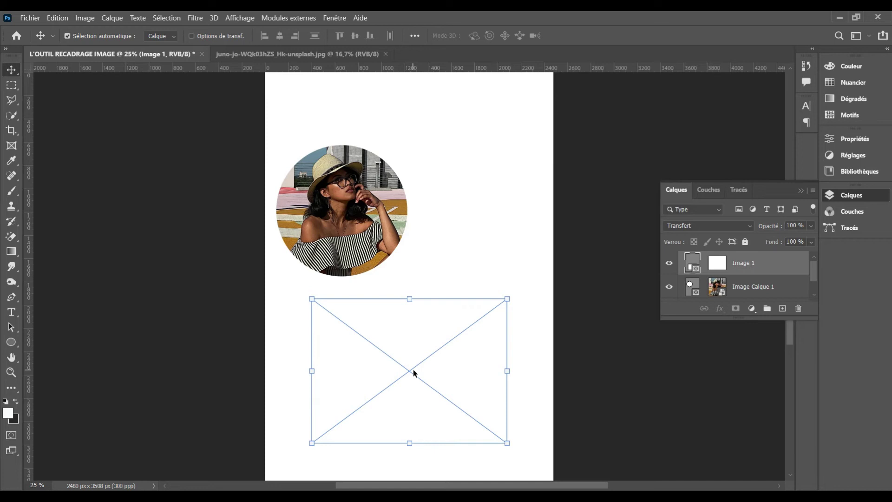
mouse_move(411, 374)
left_mouse_down()
mouse_move(400, 375)
mouse_move(410, 389)
left_mouse_up()
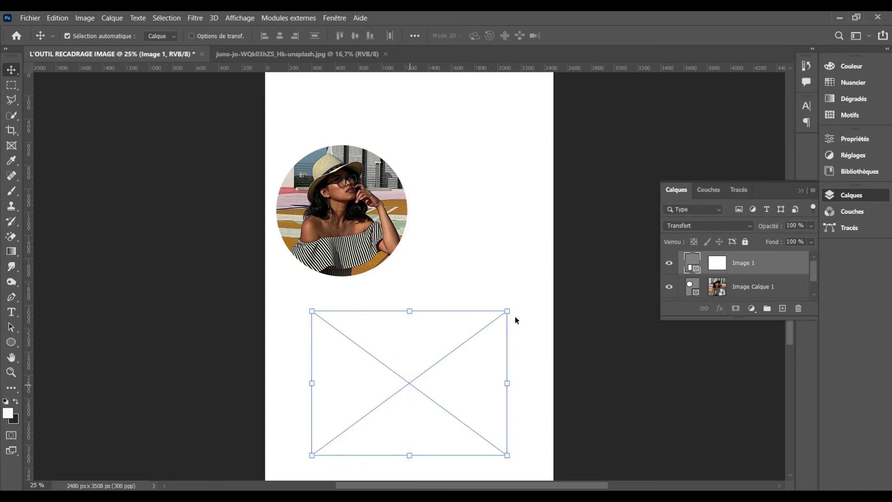
Open the image slashio-photography-8KzRP2YY6ag-unsplash and copy it into the L'OUTIL RECADRAGE IMAGE document over the rectangular frame.
left_click(284, 54)
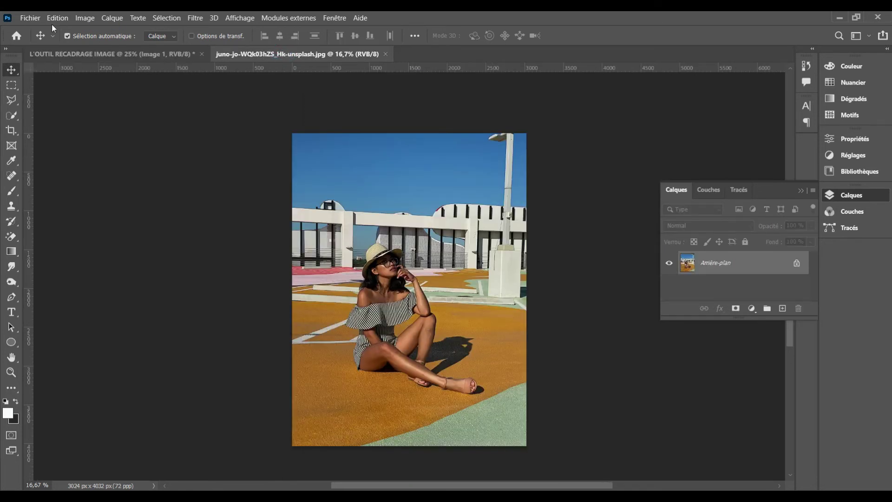
left_click(34, 18)
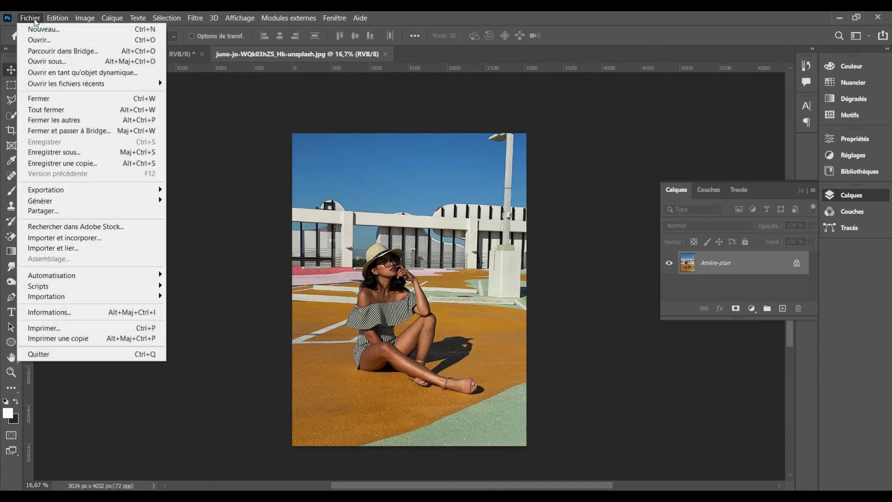
left_click(45, 41)
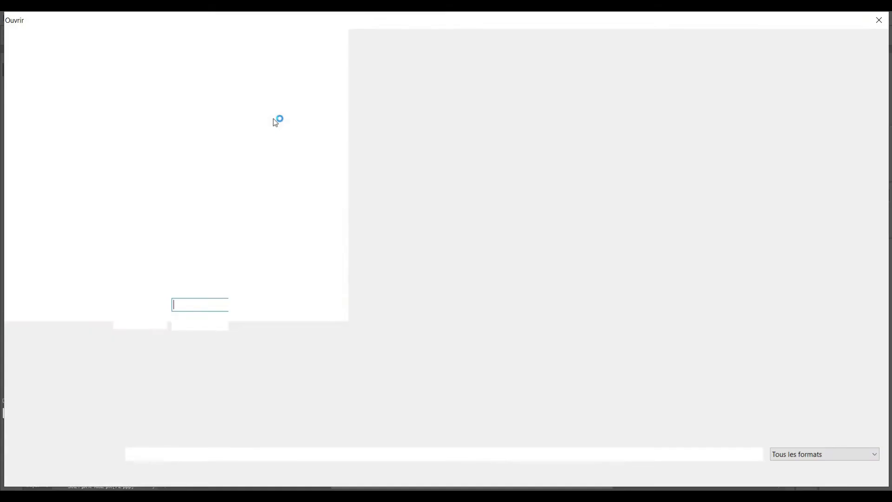
left_click(212, 114)
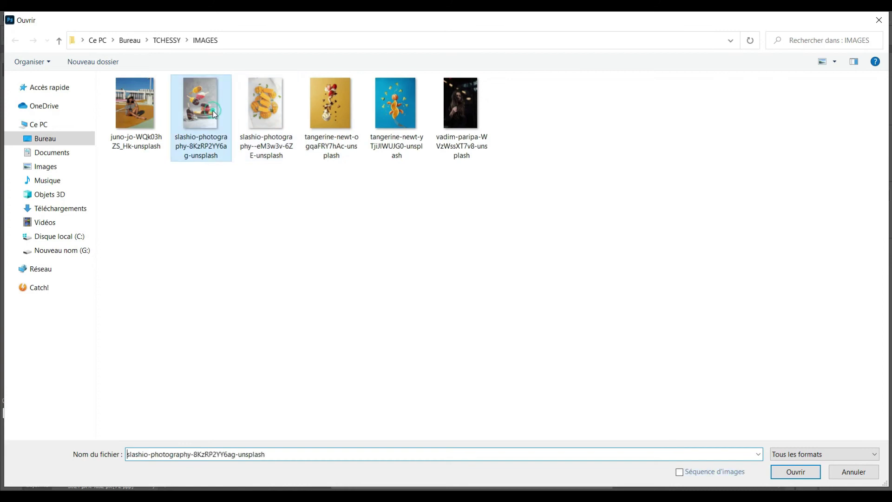
left_click(794, 471)
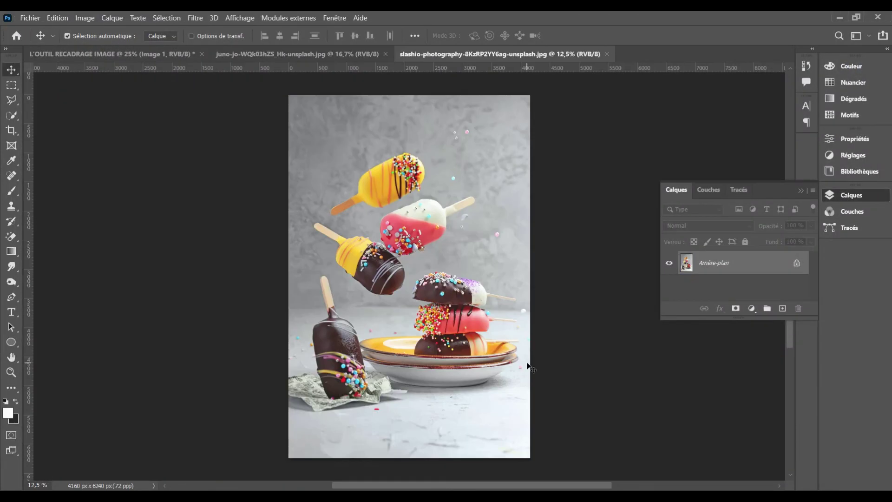
left_click_drag(463, 334, 284, 58)
left_click_drag(162, 49, 408, 368)
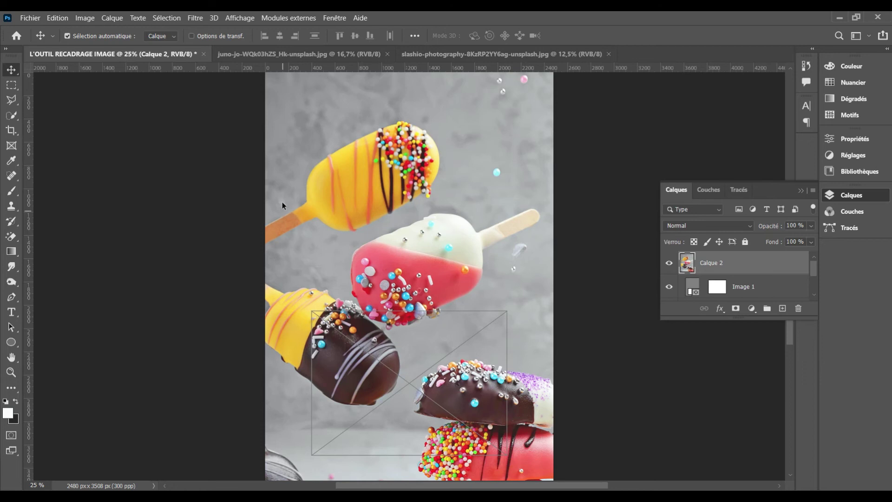
Start Free Transform on the ice-cream layer and reduce its linked width and height to 99%.
left_click(82, 19)
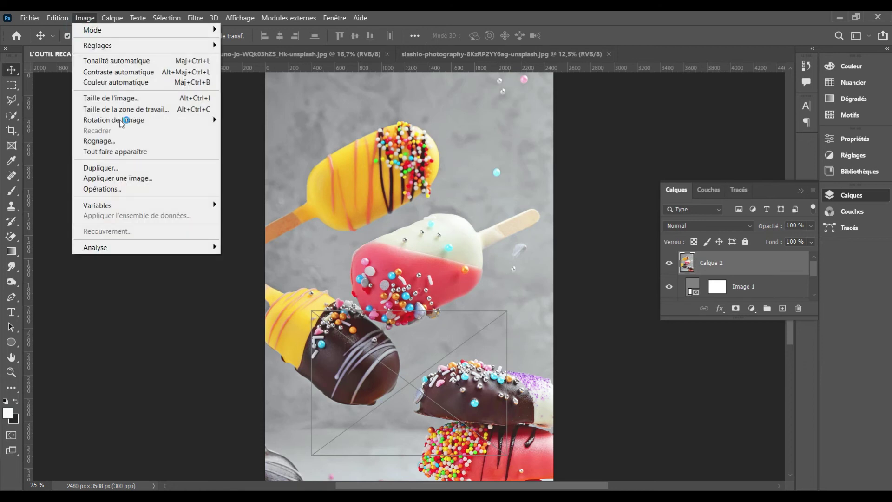
mouse_move(57, 17)
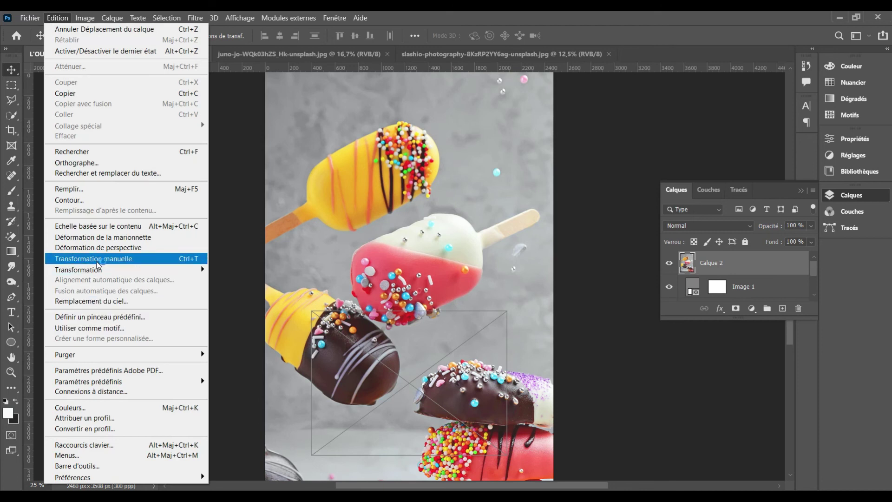
left_click(97, 263)
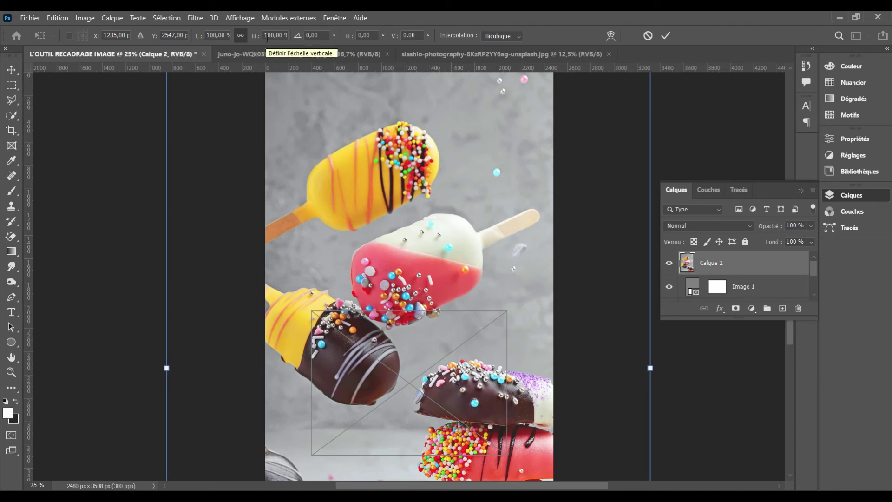
left_click(240, 35)
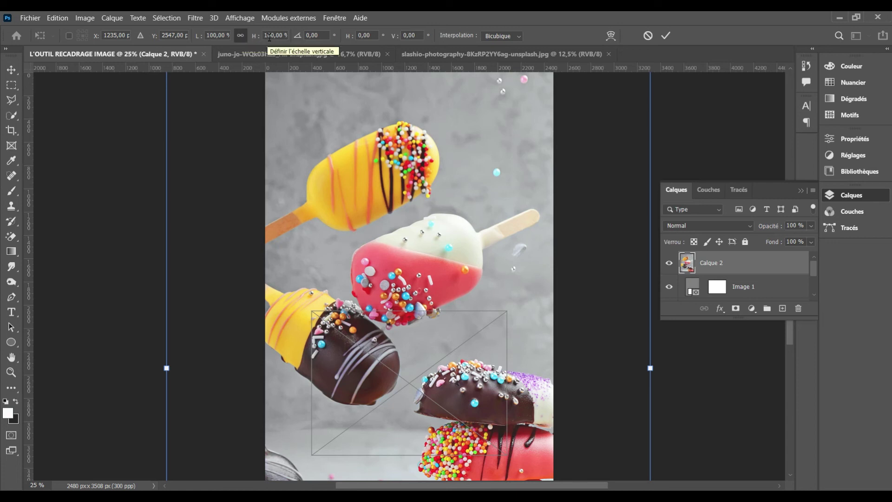
left_click(215, 35)
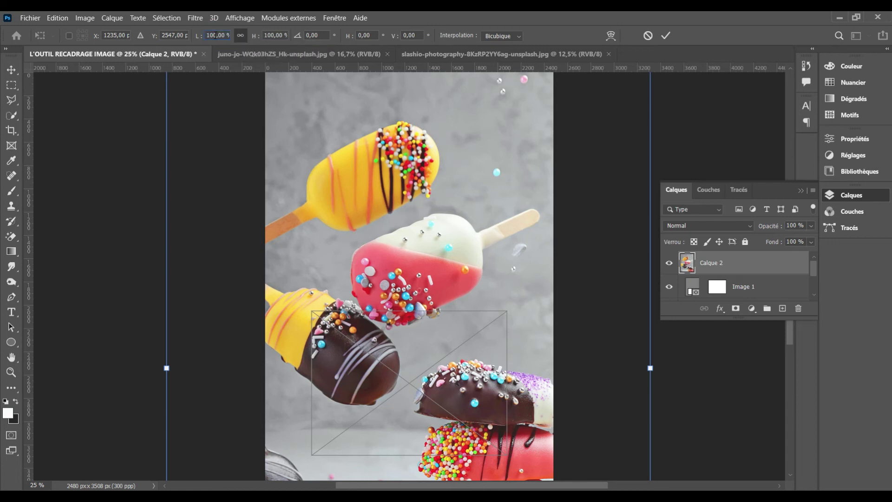
key("Down")
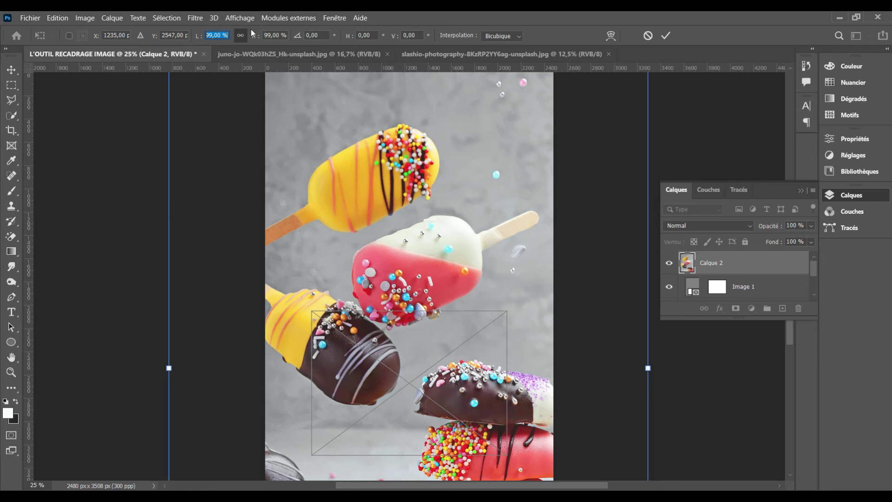
Unlink the scale proportions of the ice-cream layer and reduce only its height to 95.99%.
left_click(240, 36)
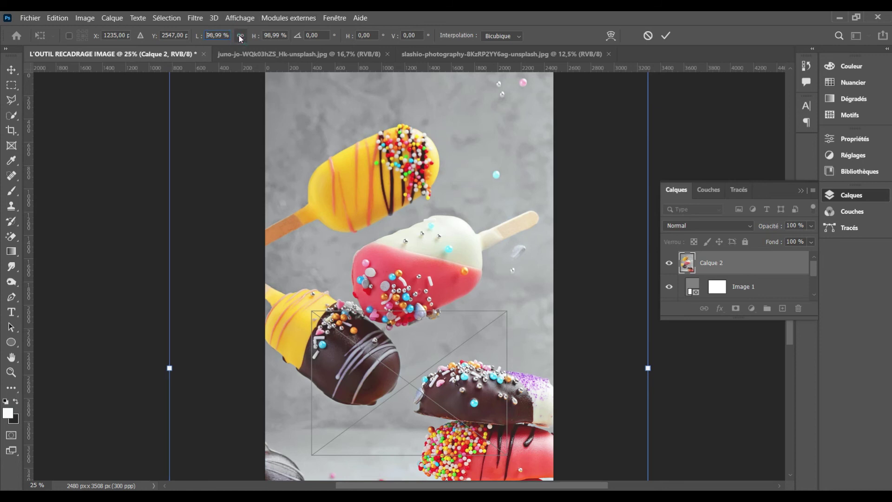
left_click(269, 36)
key("Down")
key("Down")
key("Down")
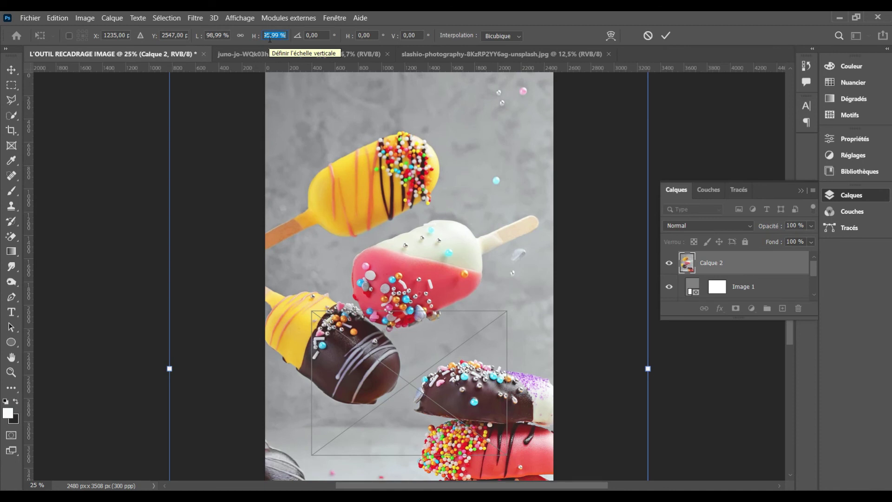
Relink the scale proportions and scale the ice-cream layer down proportionally to about 63%.
left_click(240, 39)
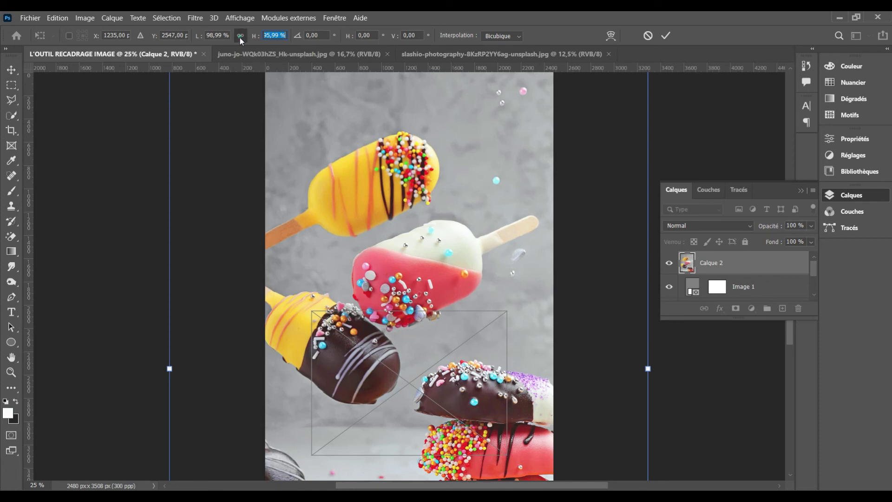
key("Up")
key("Up")
key("Up")
key("Up")
key("Up")
key("Up")
key("Up")
key("Down")
key("Down")
key("Down")
key("Down")
key("Down")
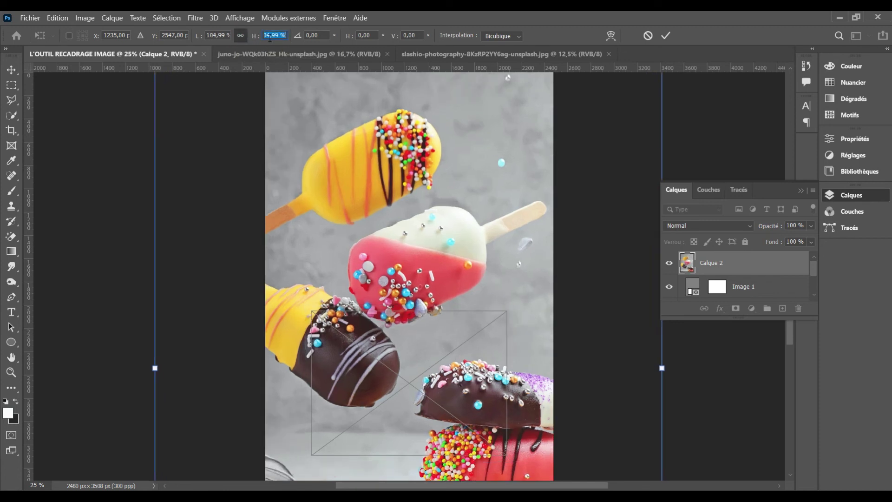
key("Down")
key("Down")
key("Down")
key("Down")
key("Down")
key("Down")
key("Down")
key("Down")
key("Down")
key("Down")
key("Down")
key("Down")
key("Down")
key("Down")
key("Down")
key("Down")
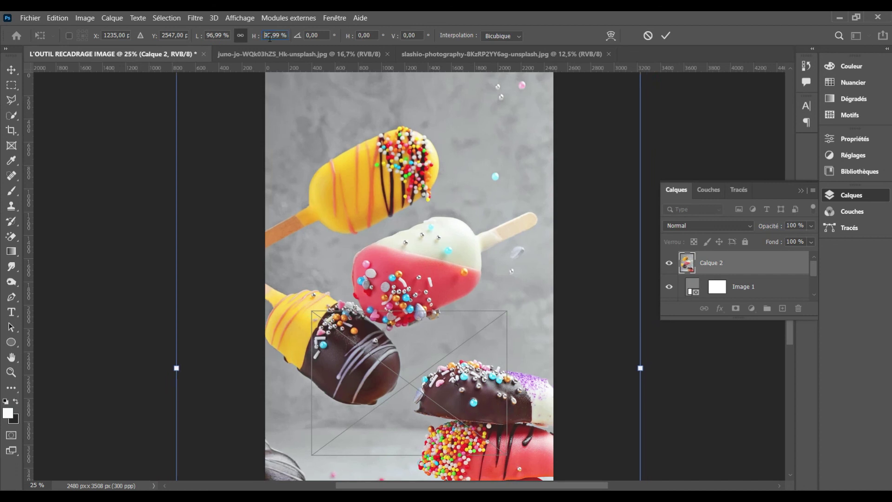
key("Down")
key("Down")
key("Down")
key("Down")
key("Down")
key("Down")
key("Down")
key("Down")
key("Down")
key("Down")
key("Down")
key("Down")
key("Down")
key("Down")
key("Down")
key("Down")
key("Down")
key("Down")
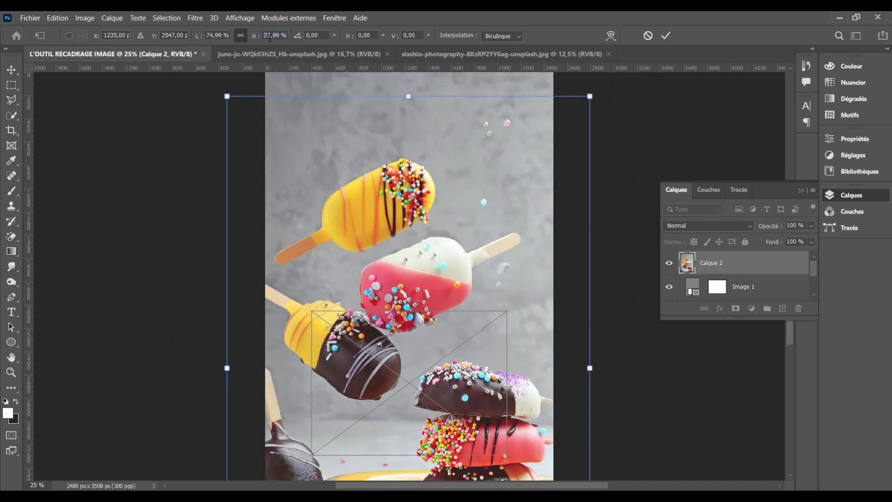
key("Down")
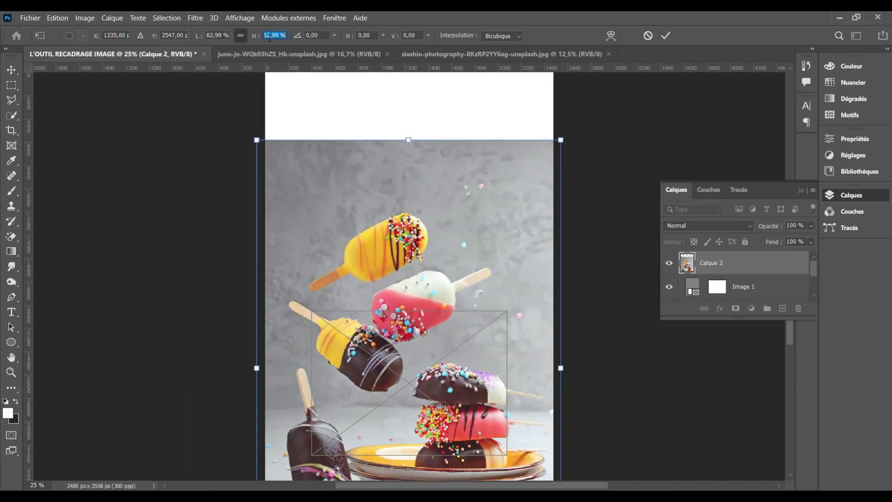
Move the ice-cream layer down over the rectangular frame, apply the transform and place the layer inside that frame.
left_click_drag(422, 204, 437, 298)
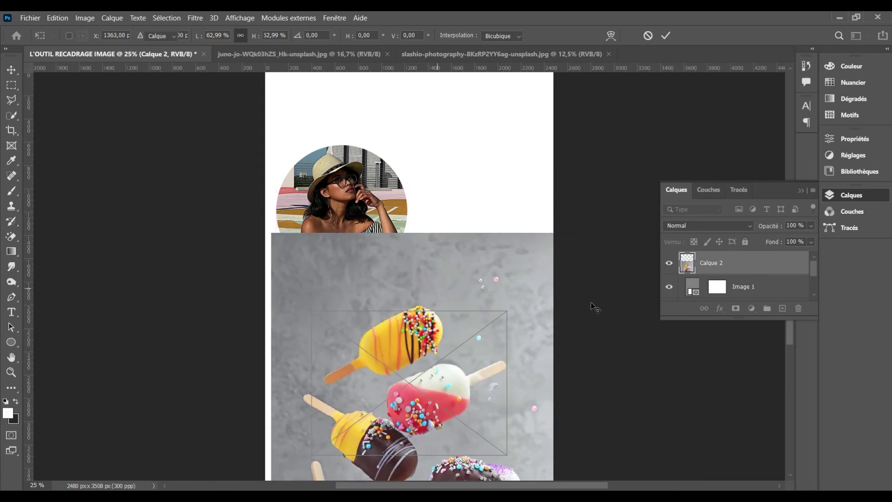
key("Return")
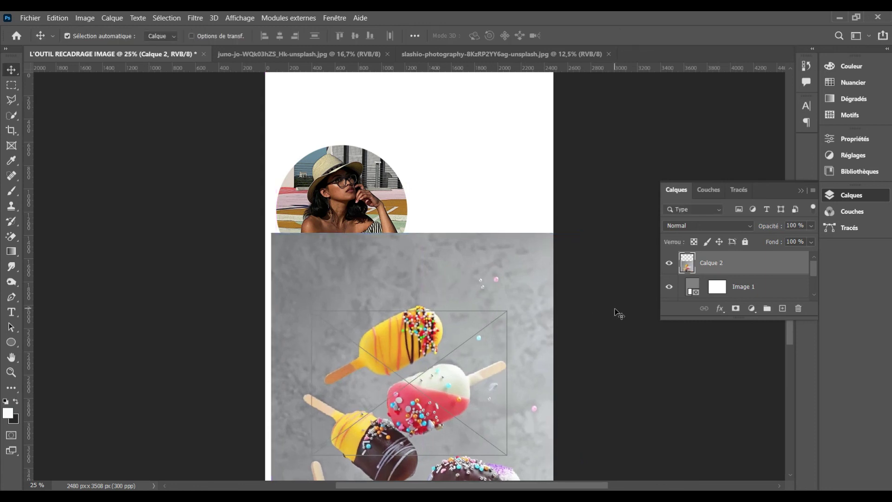
mouse_move(720, 267)
left_mouse_down()
mouse_move(749, 287)
mouse_move(726, 290)
left_mouse_up()
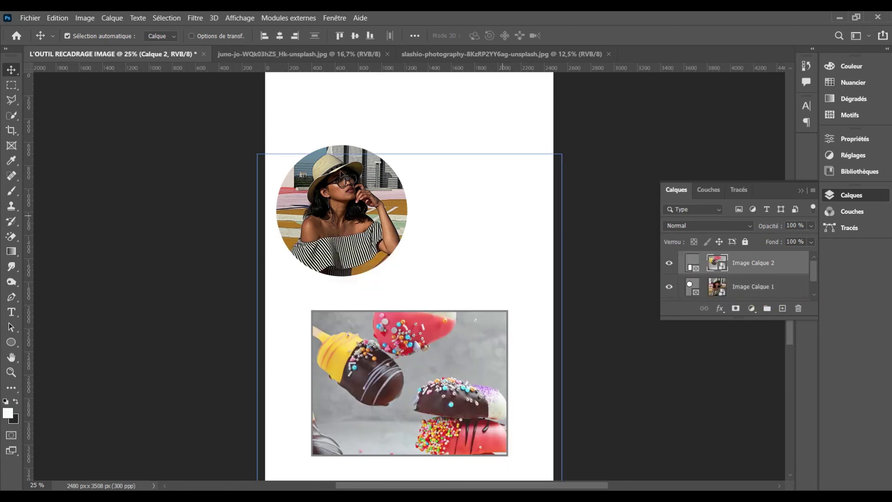
left_click(152, 133)
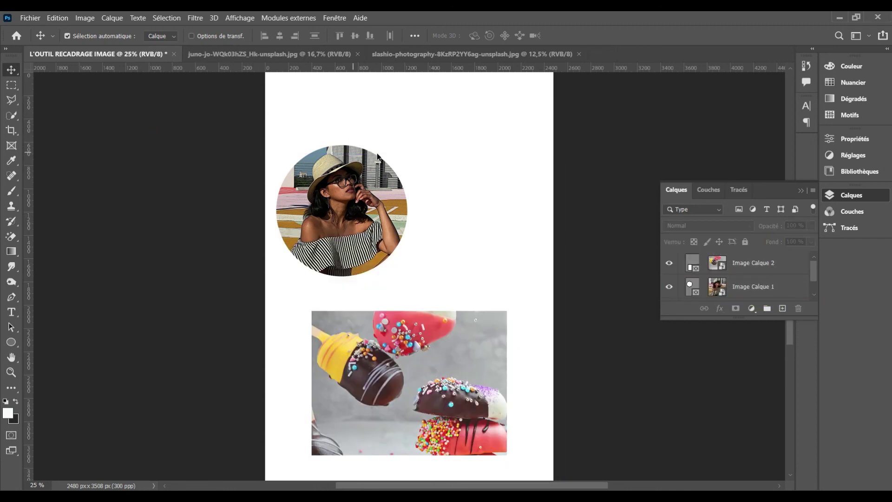